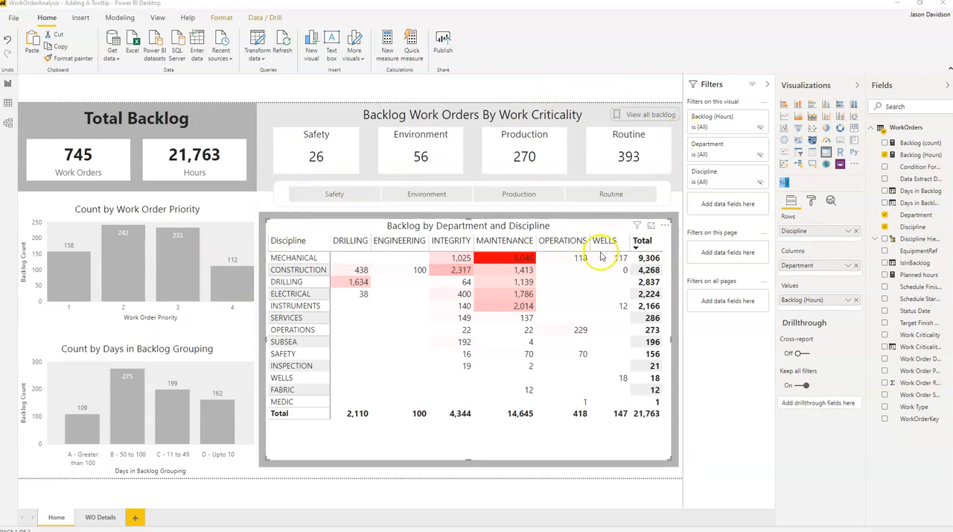
# Step: Add a new report page and name it "Tooltip - Backlog by WT"
pyautogui.moveTo(601, 256)
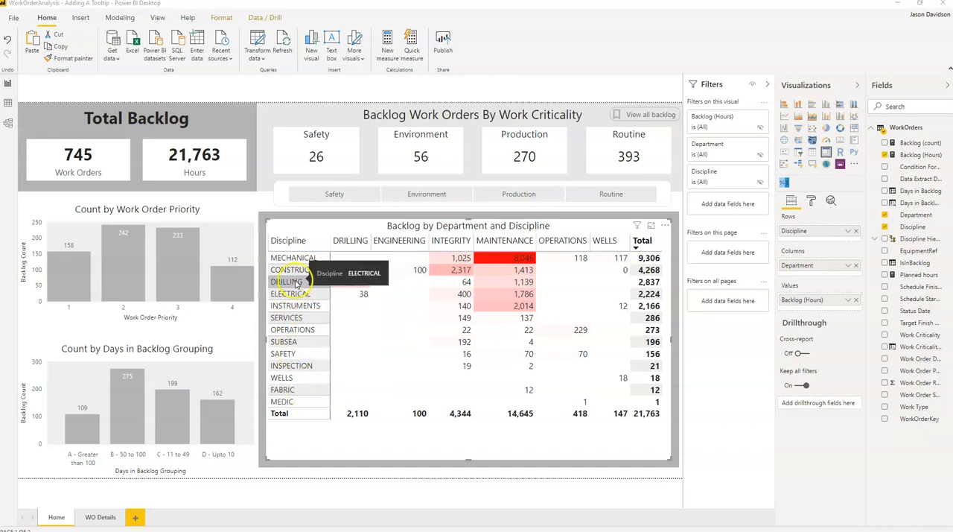
pyautogui.moveTo(522, 261)
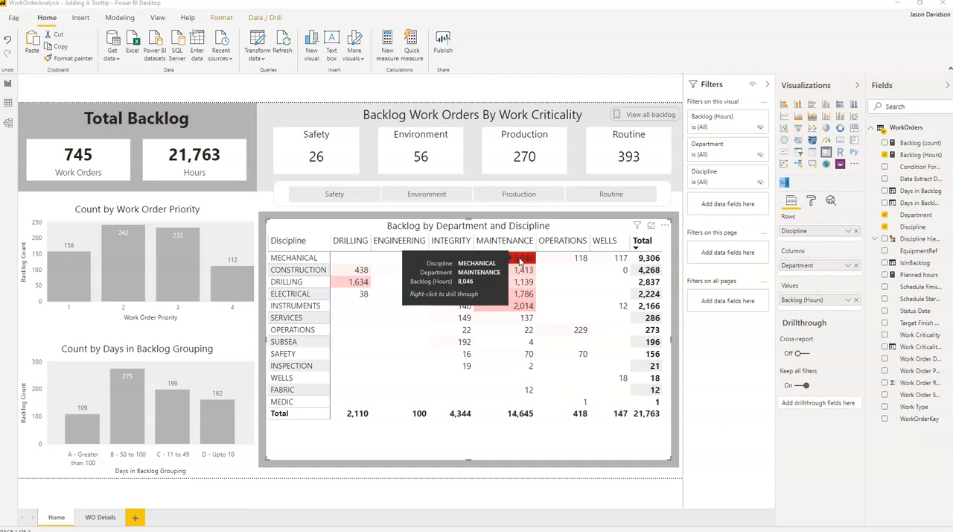
pyautogui.click(137, 518)
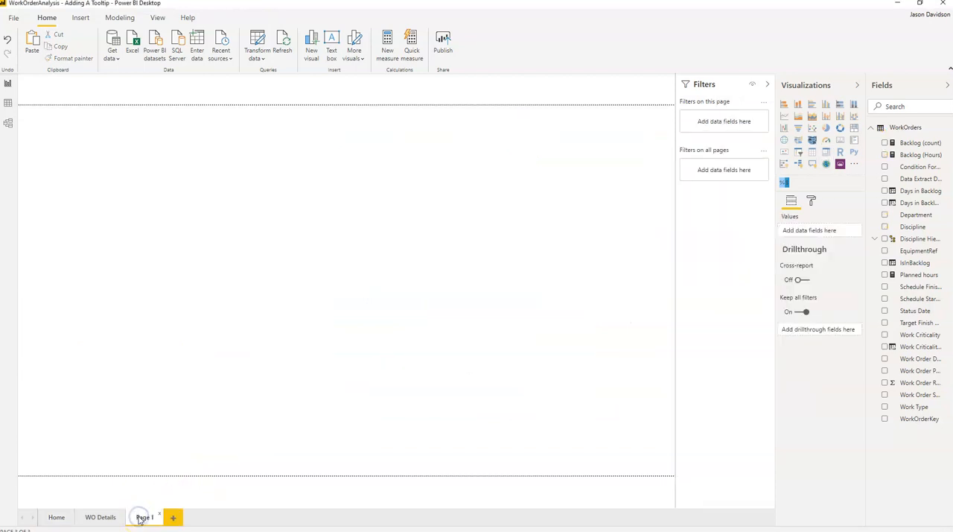
pyautogui.doubleClick(144, 517)
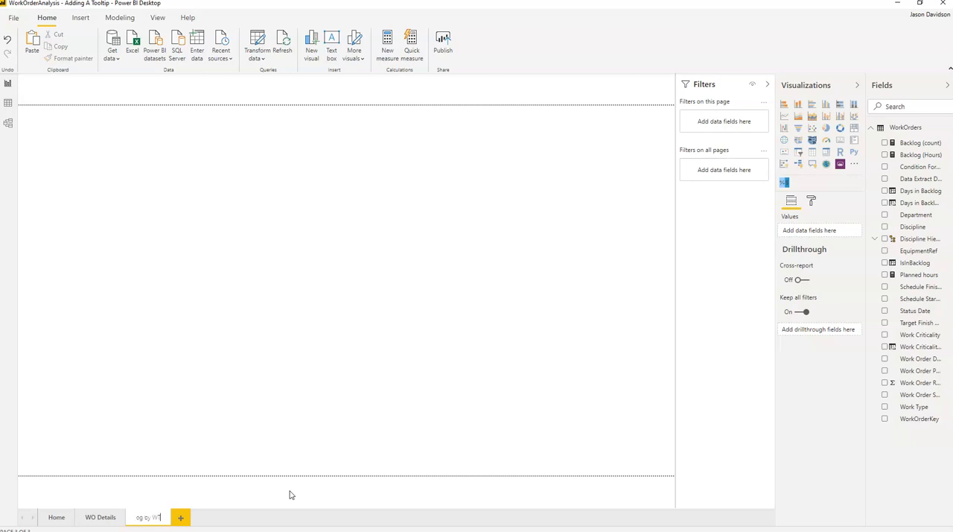
pyautogui.click(385, 326)
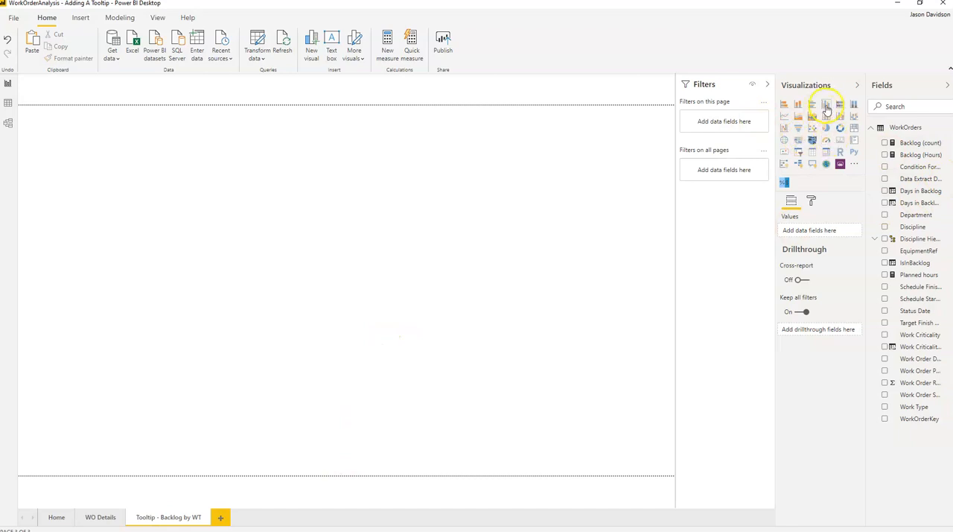
# Step: Create a clustered column chart of Backlog (Hours) by Work Type, widened and placed in the page's upper-left corner
pyautogui.click(827, 107)
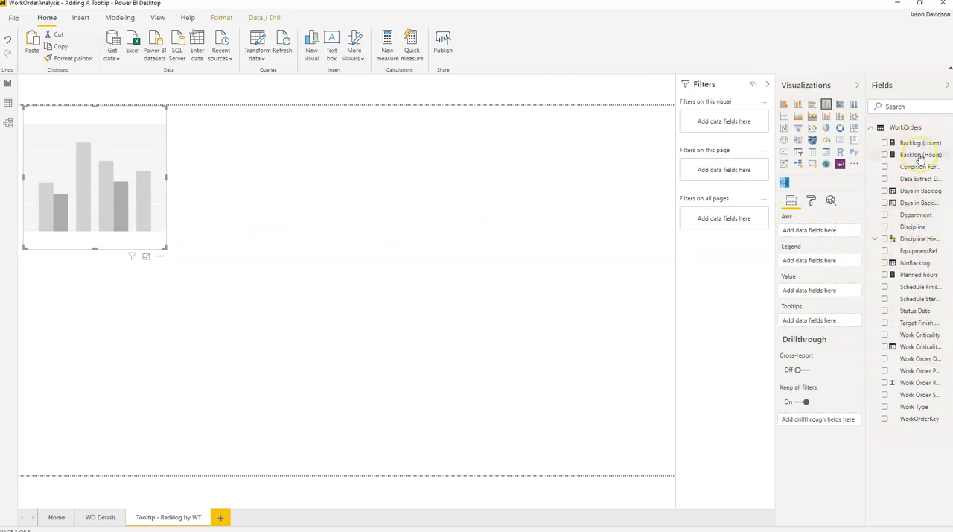
pyautogui.moveTo(920, 155); pyautogui.dragTo(832, 289)
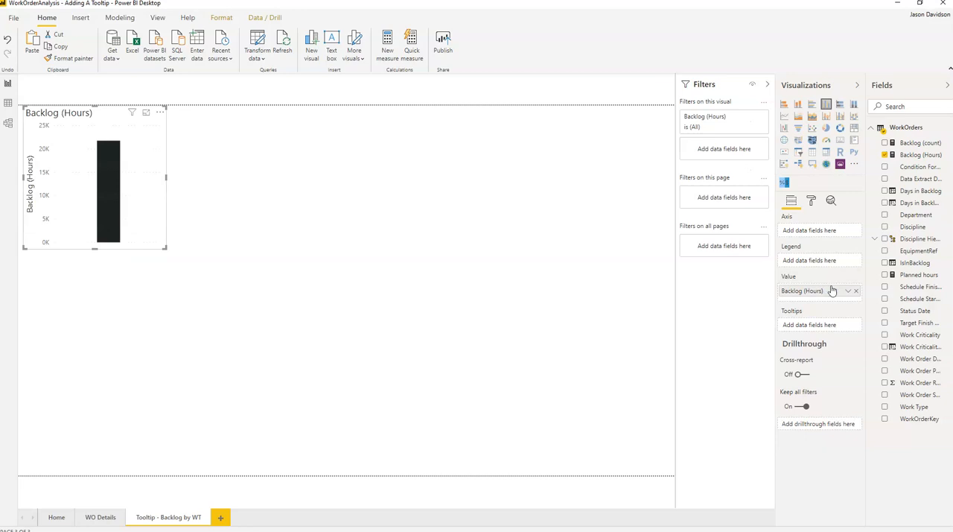
pyautogui.moveTo(874, 370); pyautogui.dragTo(836, 363)
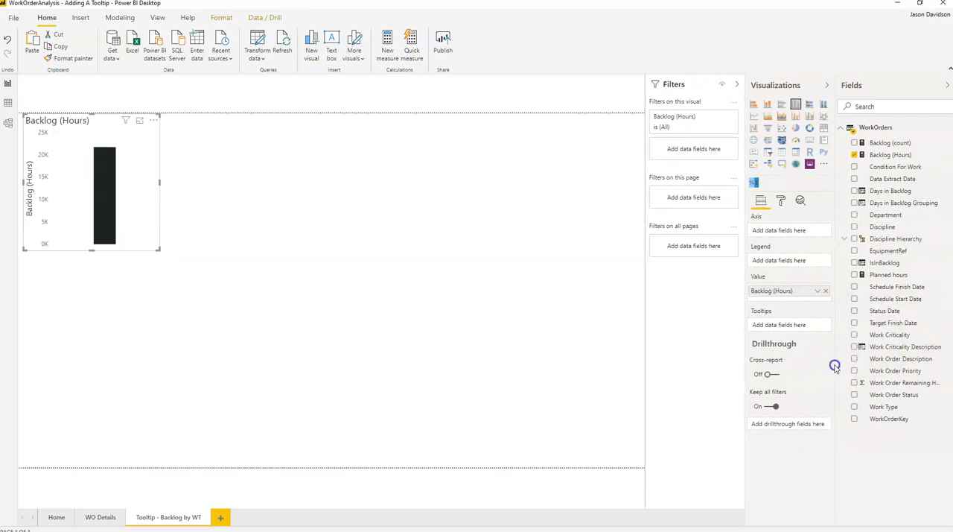
pyautogui.moveTo(903, 415); pyautogui.dragTo(803, 235)
pyautogui.moveTo(157, 251); pyautogui.dragTo(209, 225)
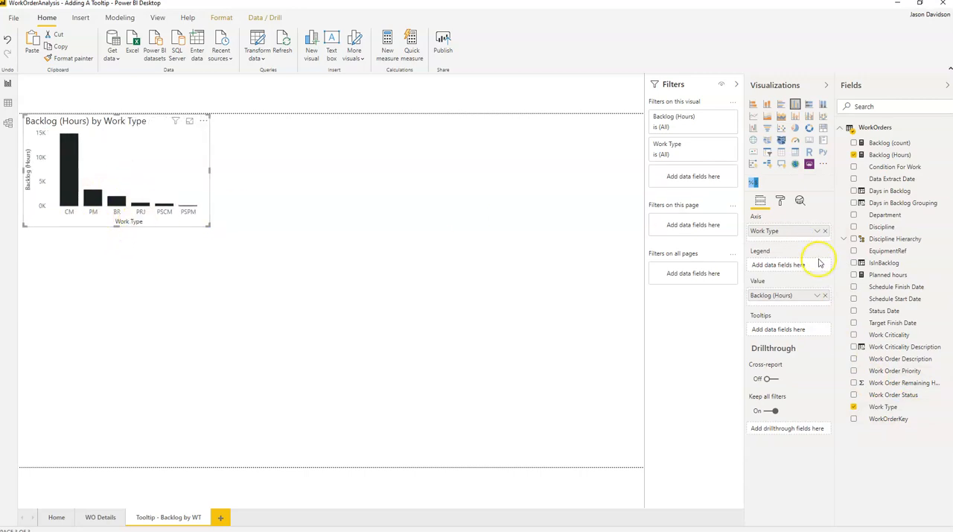
pyautogui.moveTo(203, 119); pyautogui.dragTo(188, 121)
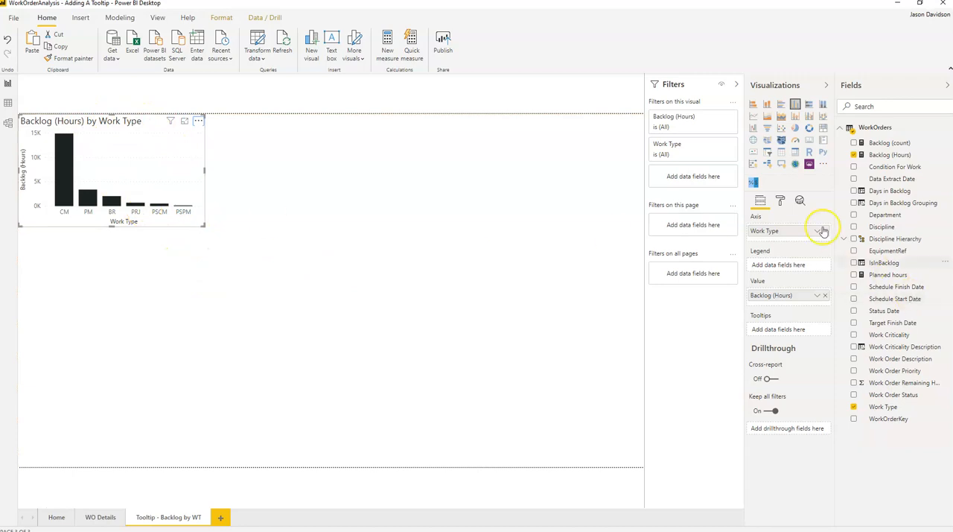
# Step: Set the chart's default data color to a medium grey theme shade and turn on its data labels
pyautogui.click(778, 199)
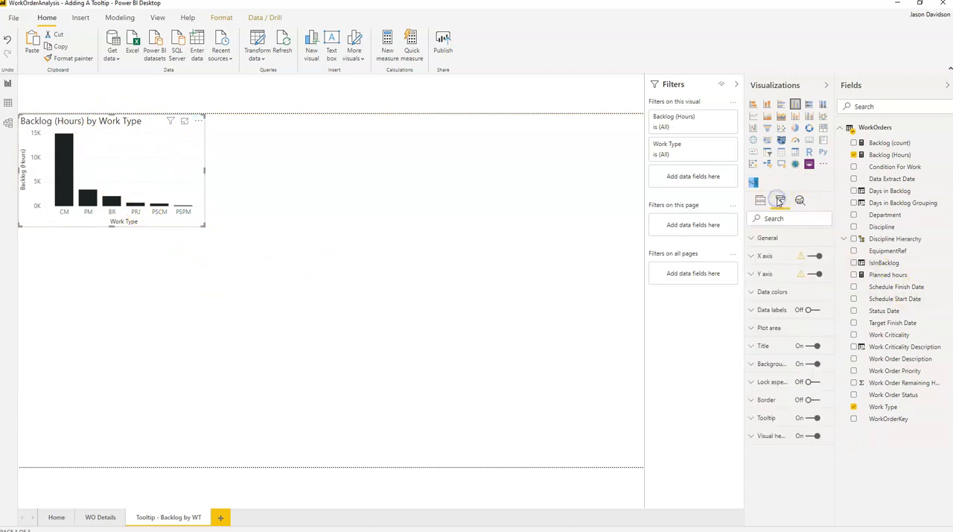
pyautogui.click(755, 293)
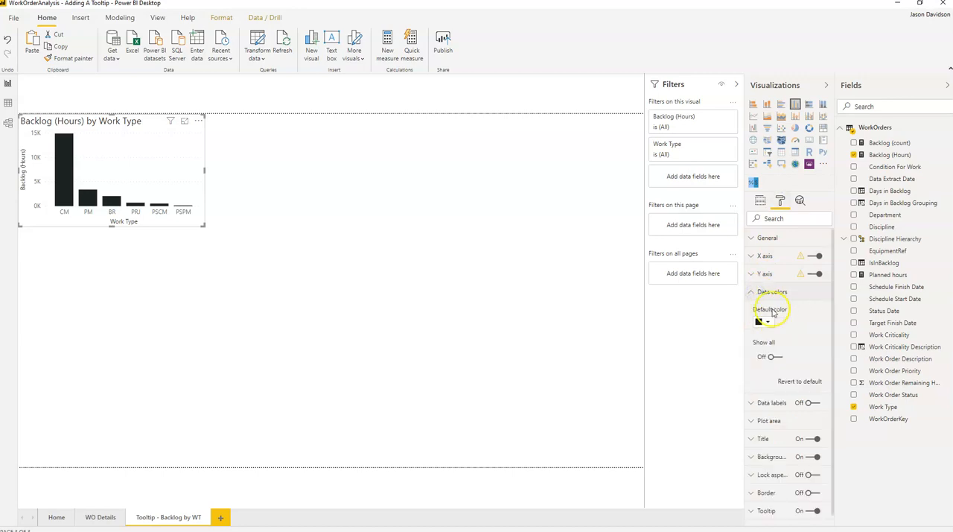
pyautogui.click(768, 323)
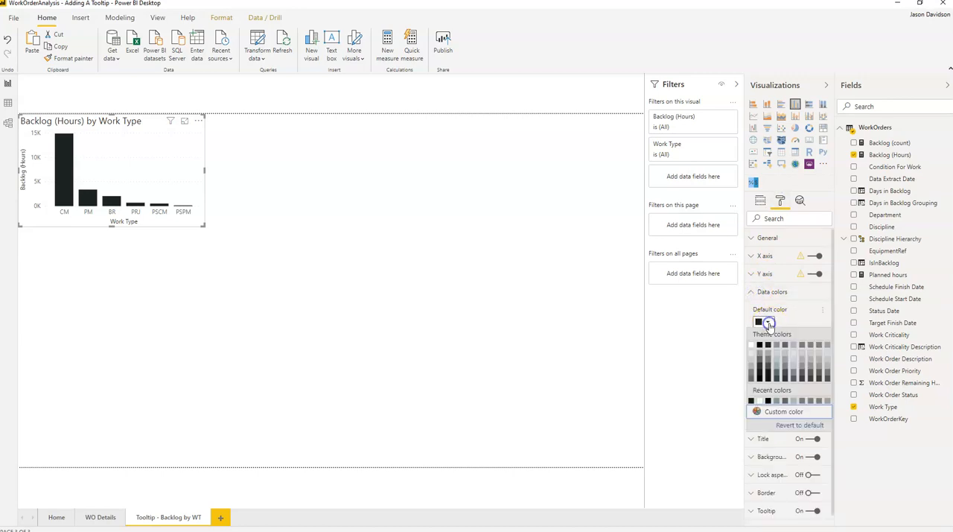
pyautogui.click(751, 368)
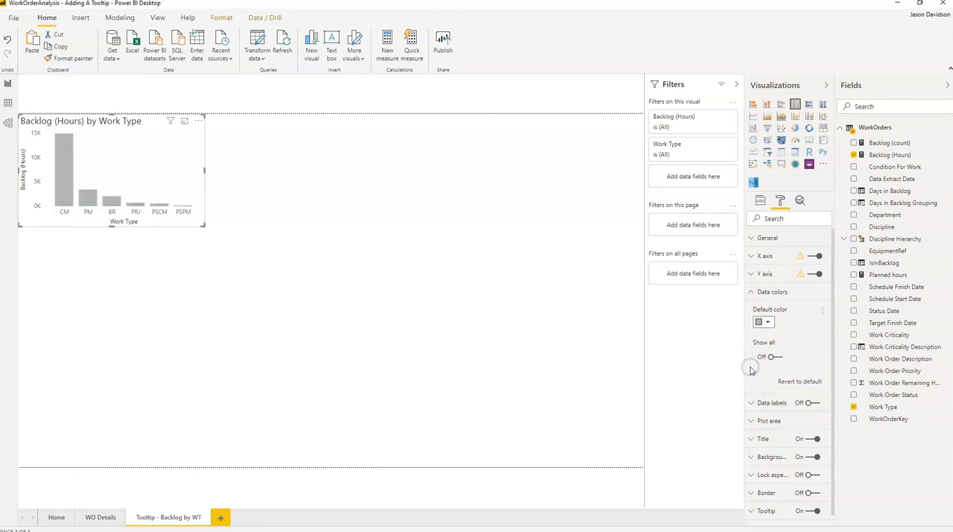
pyautogui.click(753, 294)
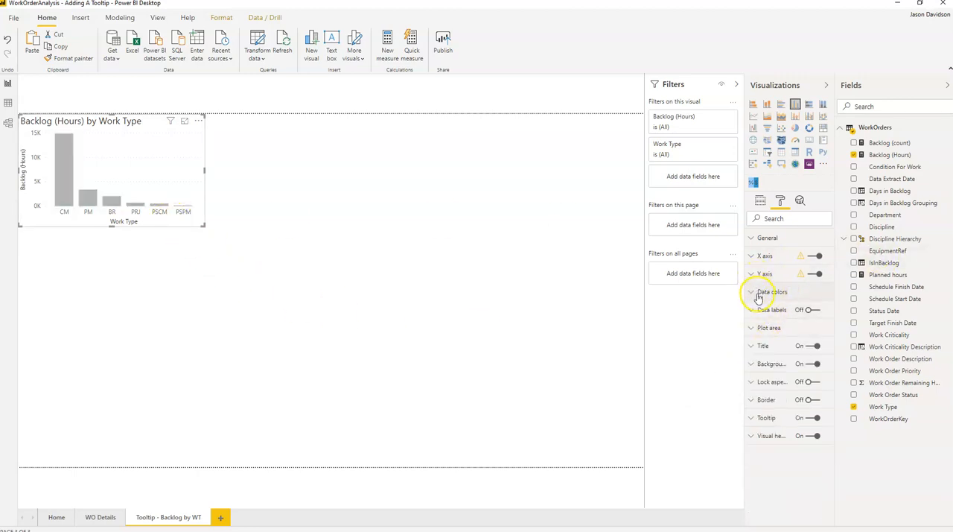
pyautogui.click(808, 309)
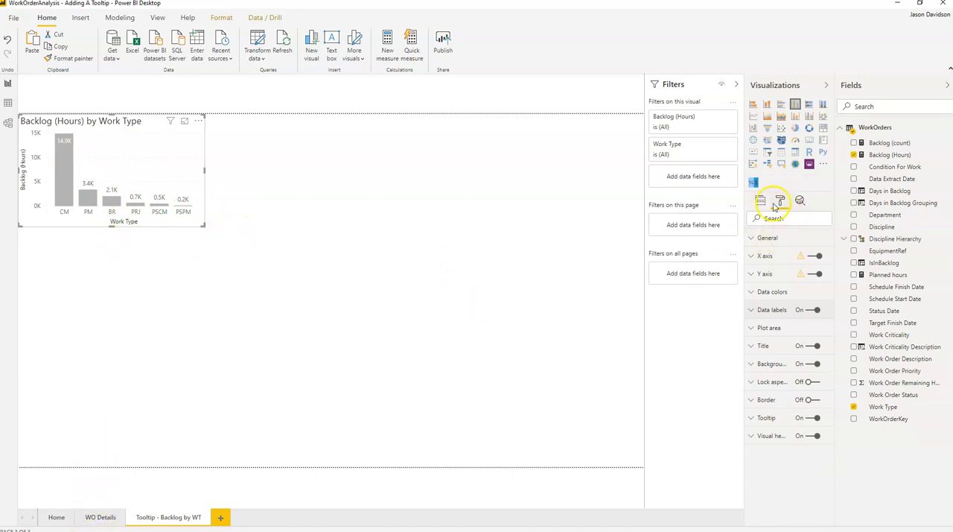
# Step: Enable the new report page for use as a tooltip
pyautogui.click(321, 235)
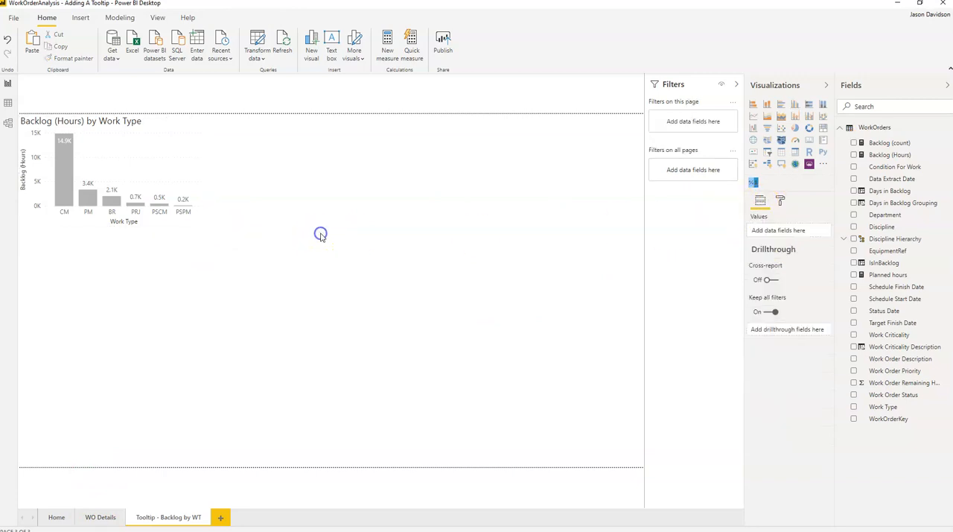
pyautogui.click(781, 202)
pyautogui.click(756, 241)
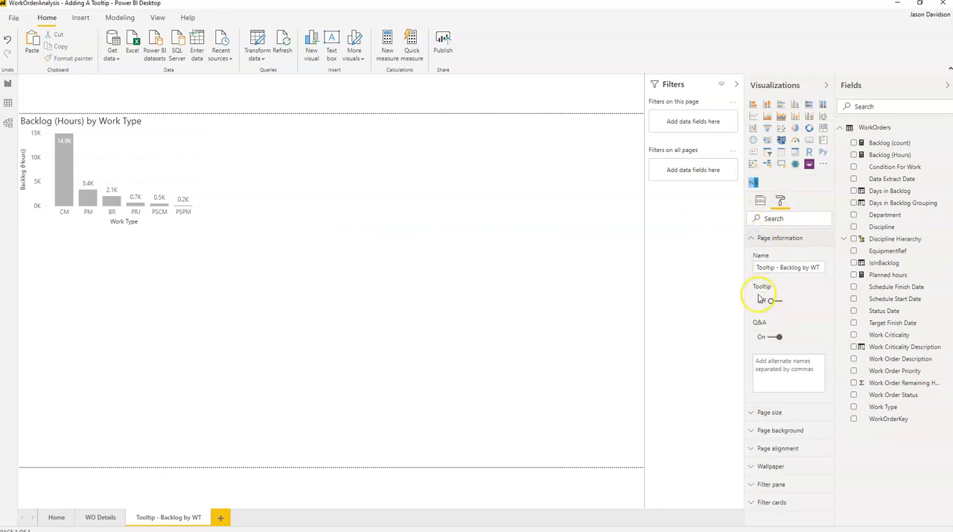
pyautogui.click(754, 308)
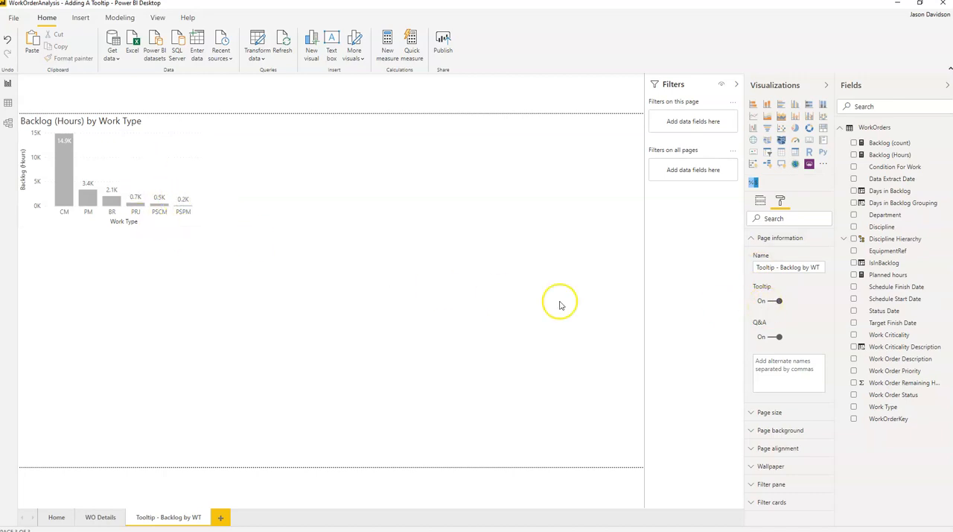
# Step: Set the page size type to Tooltip
pyautogui.click(754, 239)
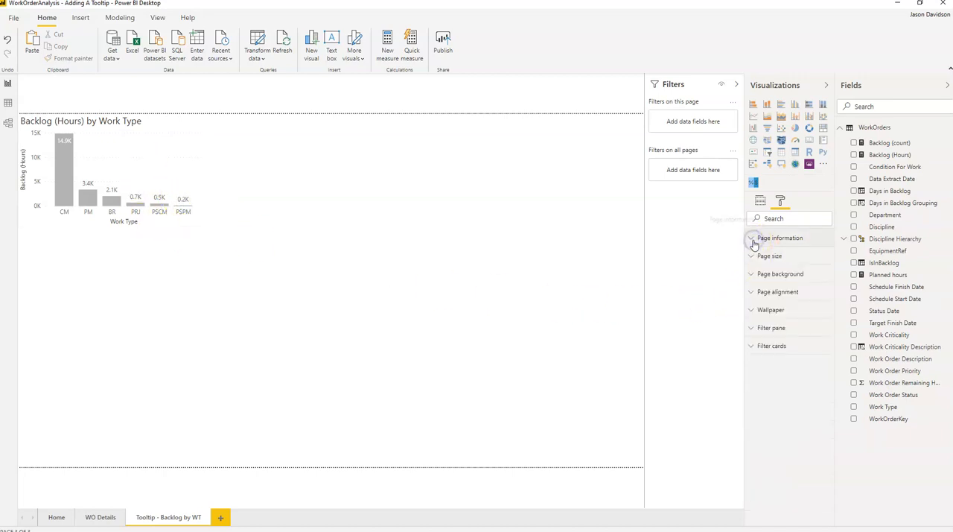
pyautogui.click(753, 257)
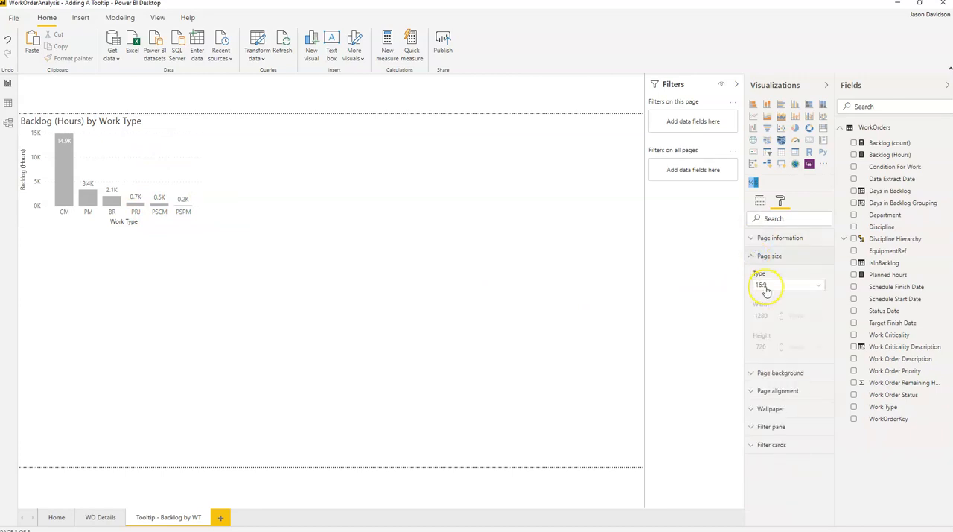
pyautogui.click(765, 287)
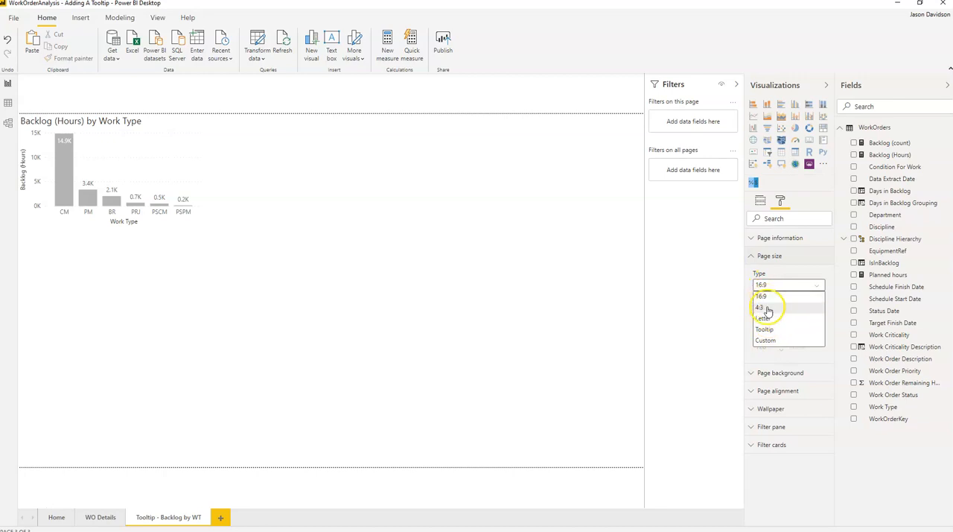
pyautogui.click(769, 329)
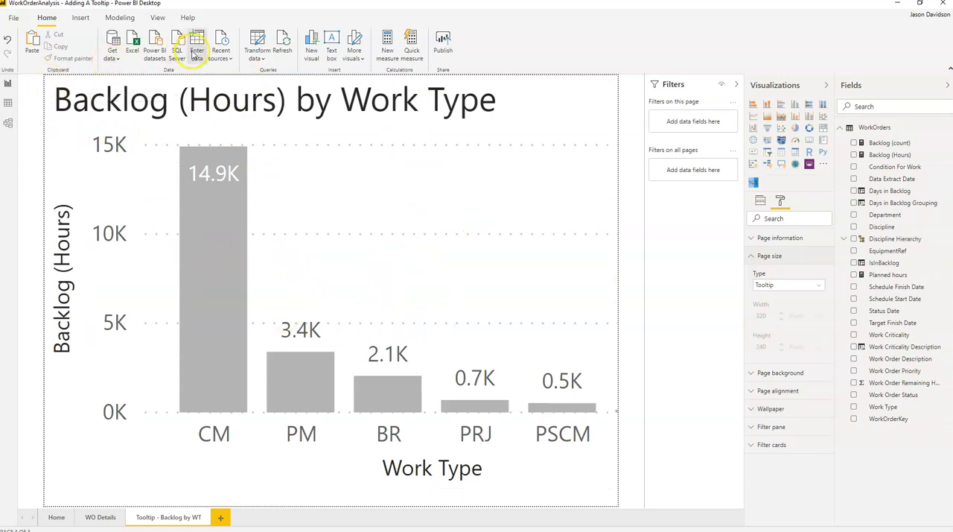
# Step: Switch the tooltip page's view to Actual size
pyautogui.click(156, 18)
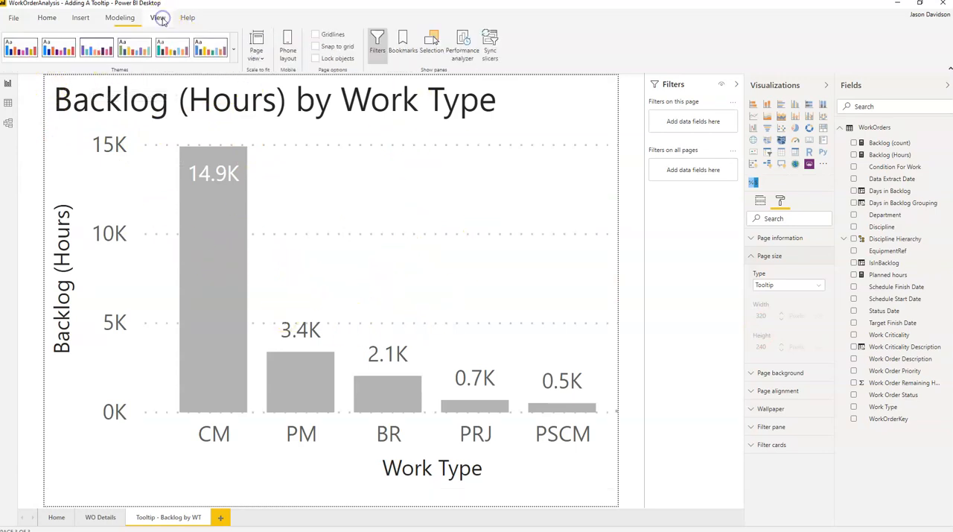
pyautogui.click(257, 58)
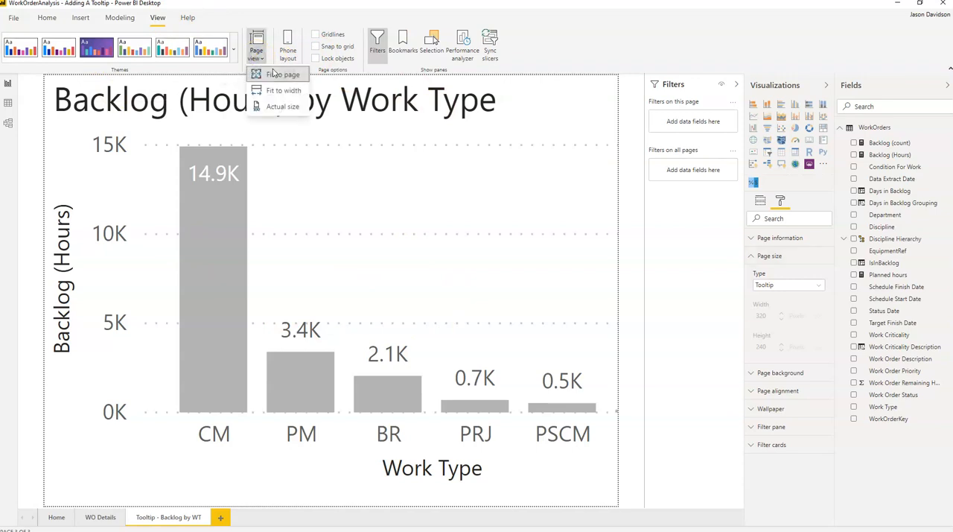
pyautogui.click(274, 107)
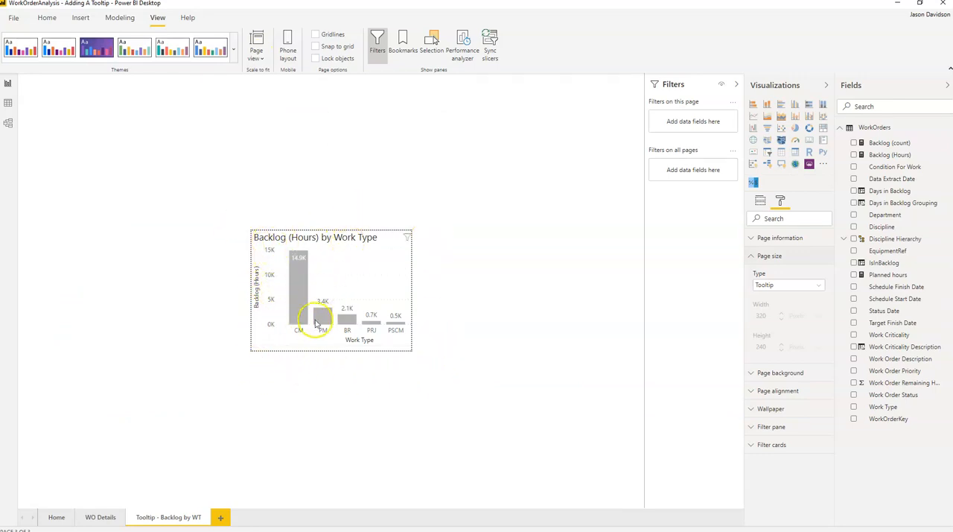
# Step: Resize and reposition the Work Type chart so it fits exactly within the tooltip page's boundaries
pyautogui.click(394, 336)
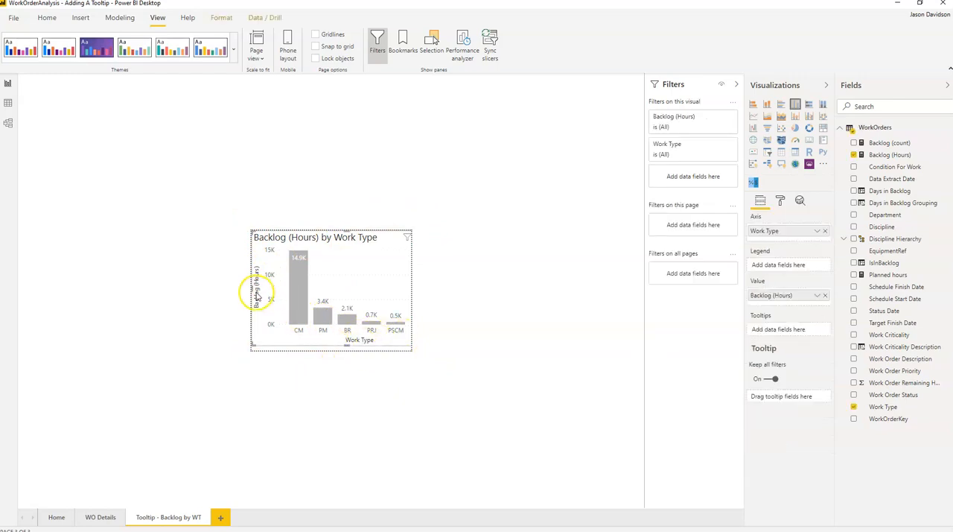
pyautogui.moveTo(253, 289); pyautogui.dragTo(304, 296)
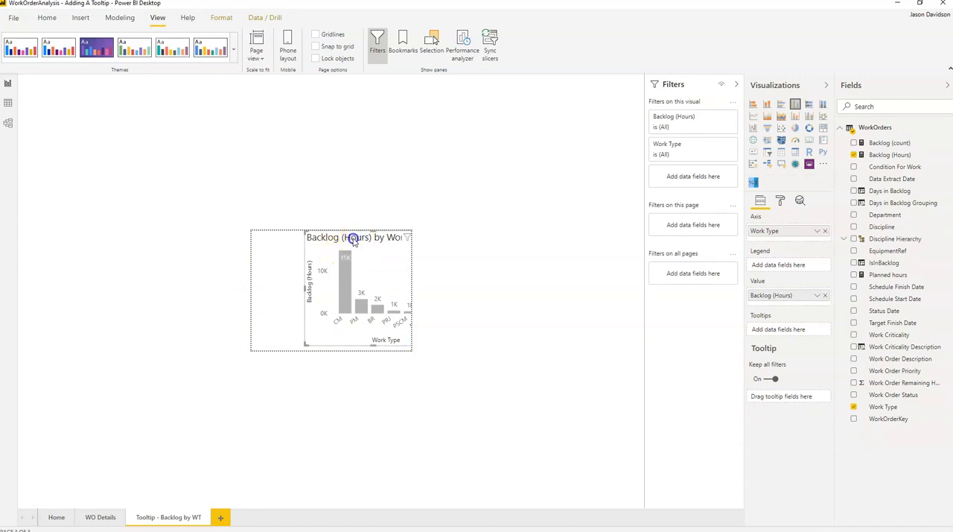
pyautogui.moveTo(355, 236); pyautogui.dragTo(264, 238)
pyautogui.moveTo(358, 288); pyautogui.dragTo(388, 287)
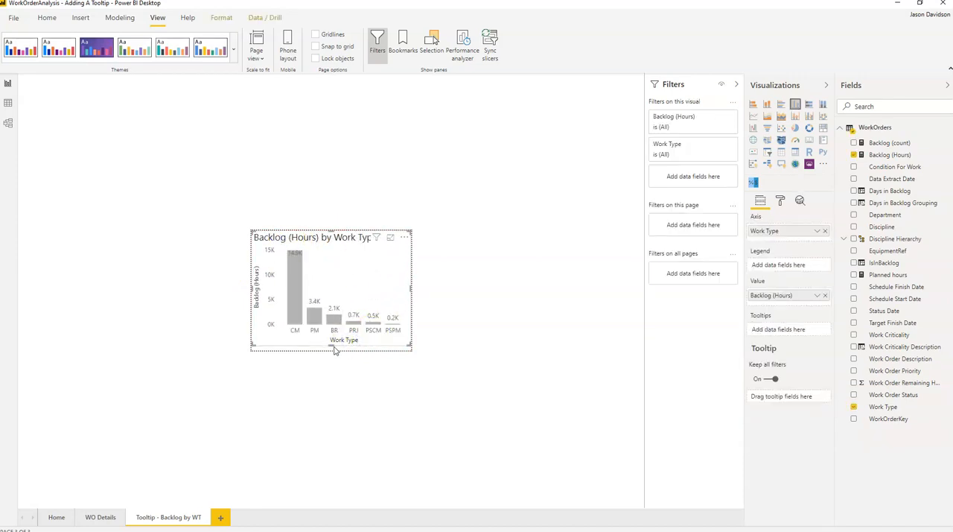
pyautogui.moveTo(332, 345); pyautogui.dragTo(335, 351)
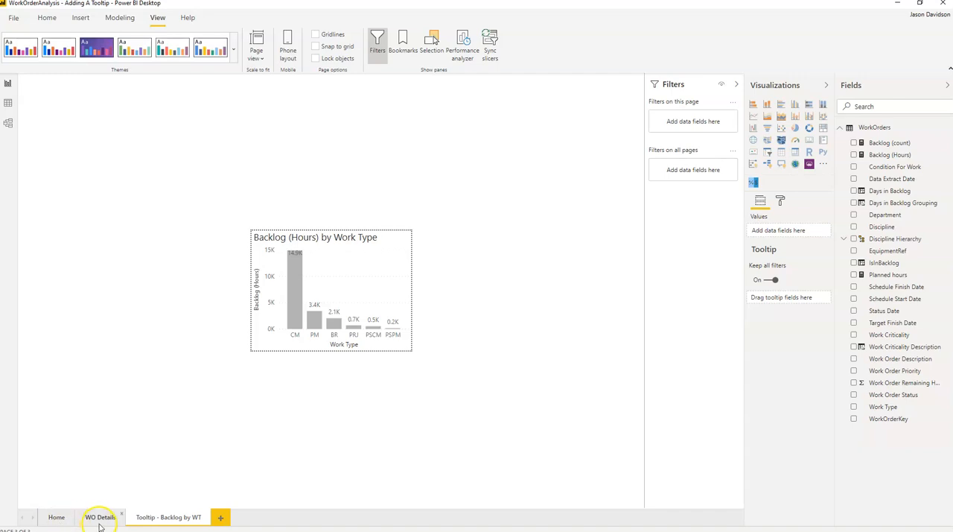
# Step: On the Home page, set the tooltip type of the Backlog by Department and Discipline matrix to Report page
pyautogui.click(56, 520)
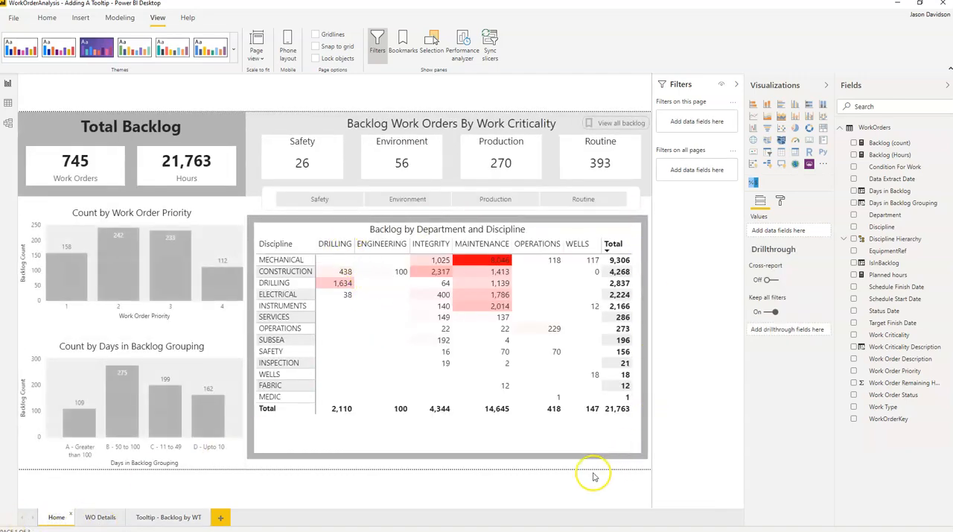
pyautogui.click(531, 443)
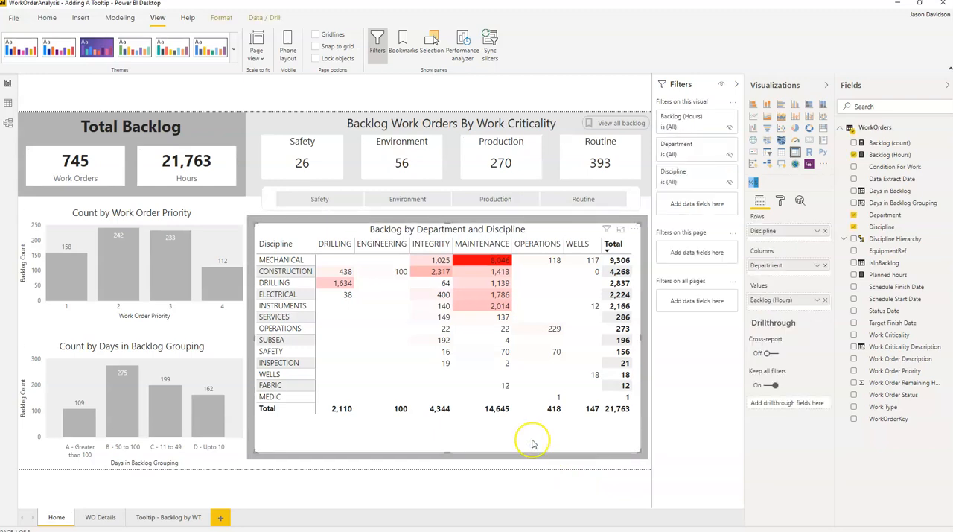
pyautogui.click(781, 201)
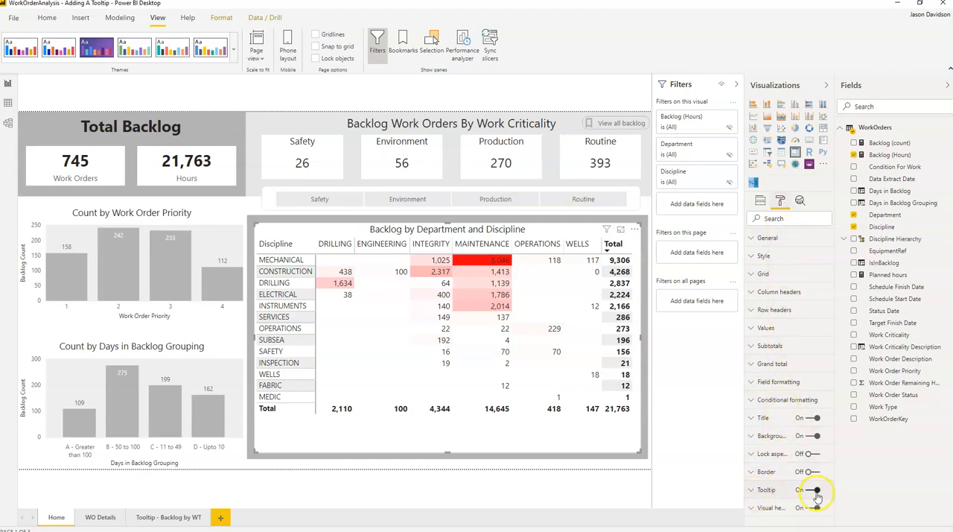
pyautogui.click(752, 490)
pyautogui.scroll(-5, 785, 388)
pyautogui.click(785, 320)
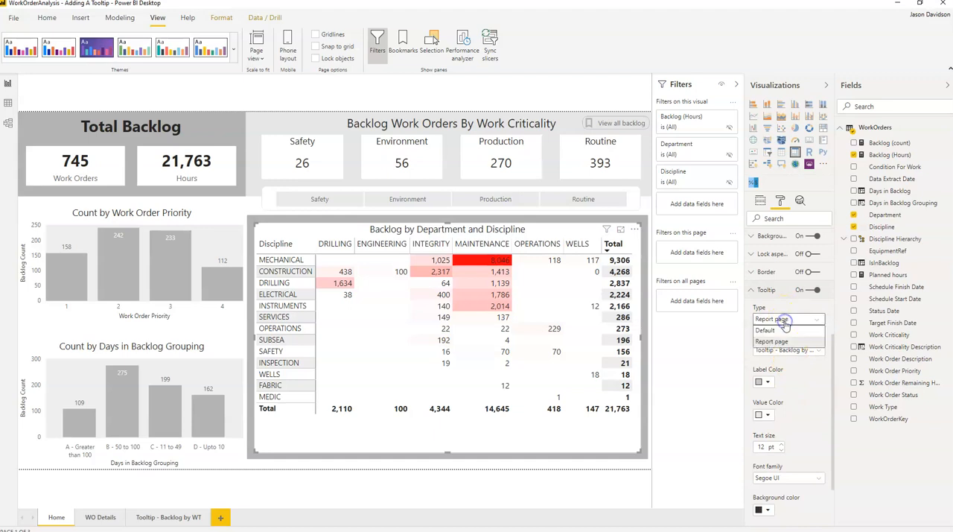
pyautogui.click(774, 341)
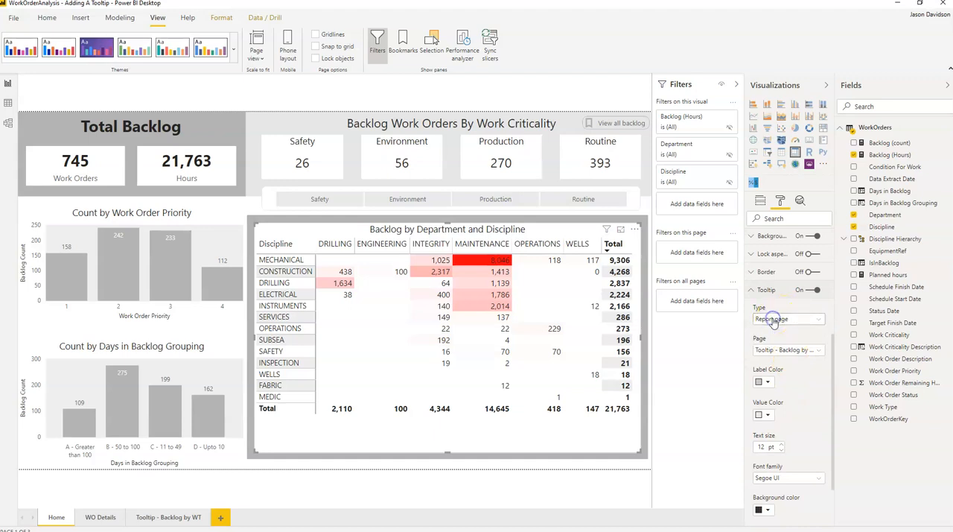
# Step: Choose Tooltip - Backlog by WT as the tooltip page for the Backlog by Department and Discipline matrix
pyautogui.click(814, 353)
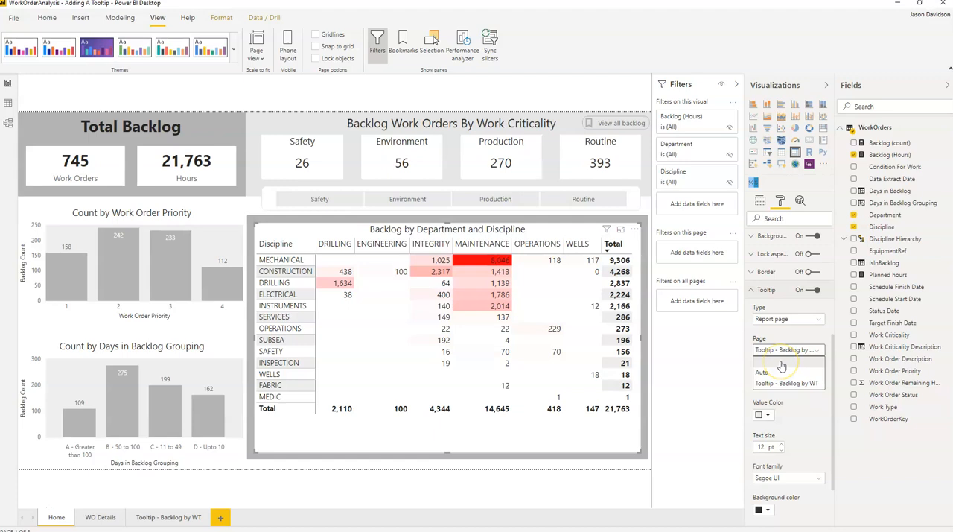
pyautogui.click(764, 386)
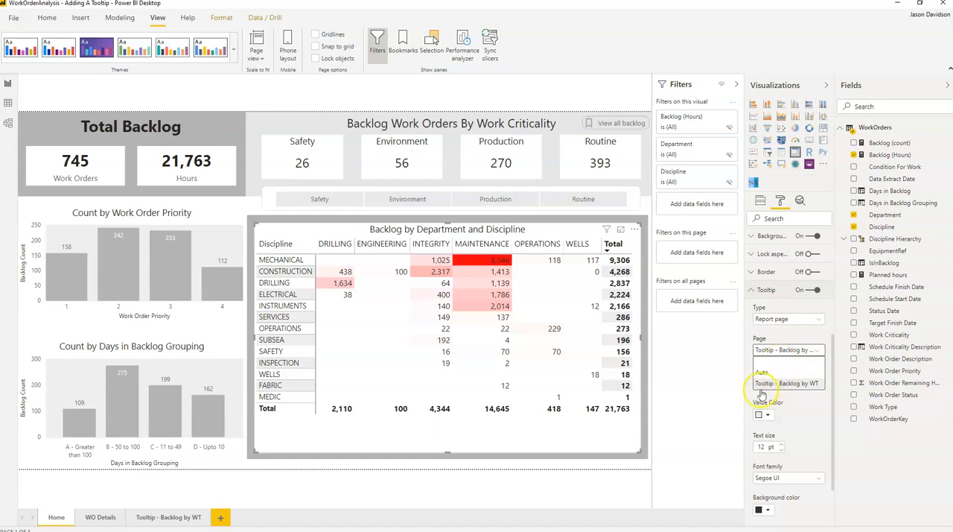
pyautogui.click(792, 385)
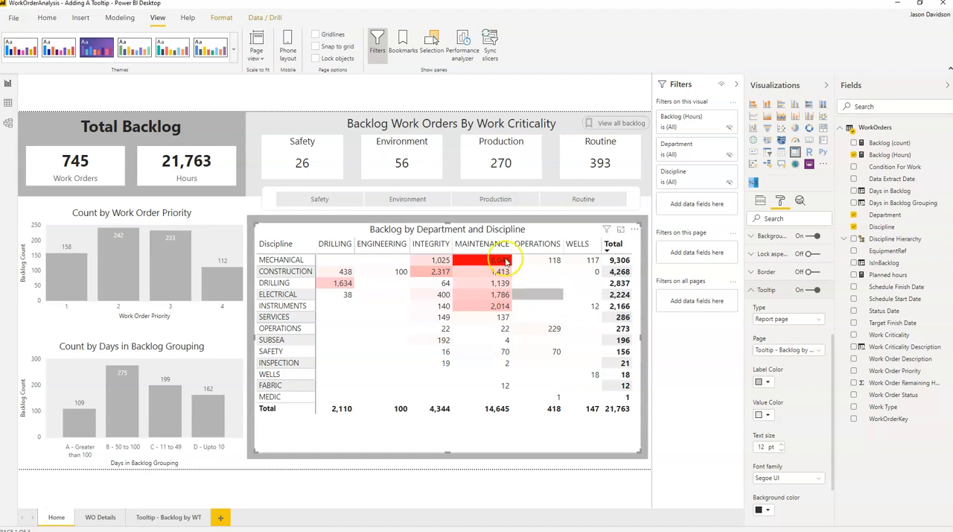
# Step: Check the work type tooltip on several Maintenance cells and on the Mechanical cells for Integrity and Maintenance in the matrix
pyautogui.moveTo(481, 264)
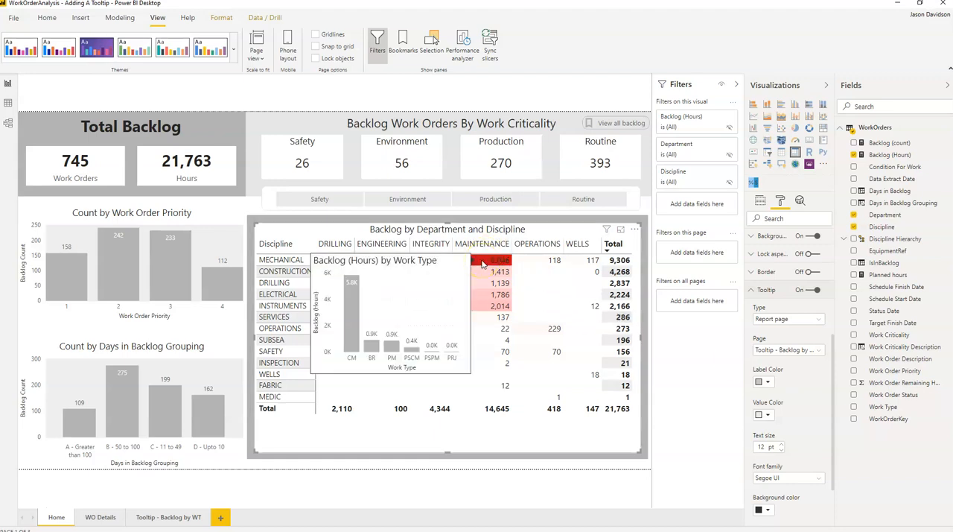
pyautogui.click(489, 284)
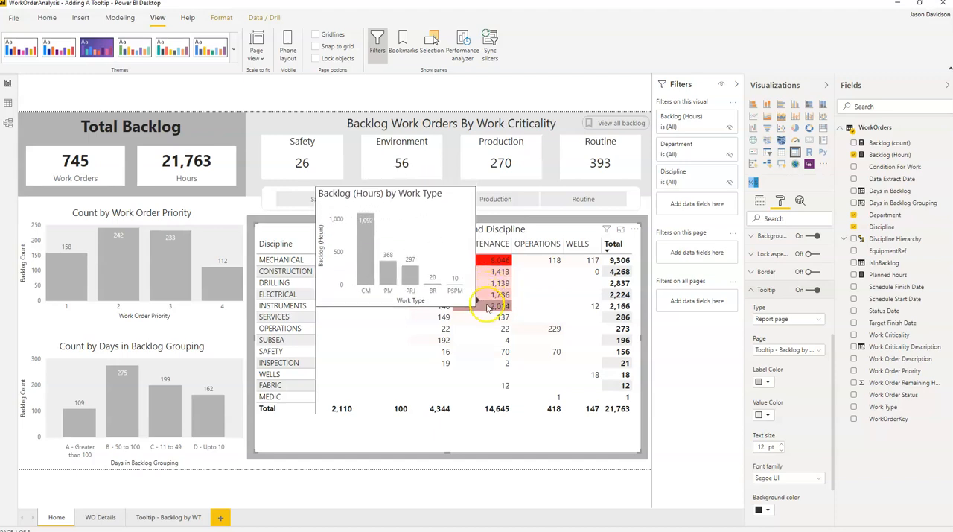
pyautogui.moveTo(486, 307)
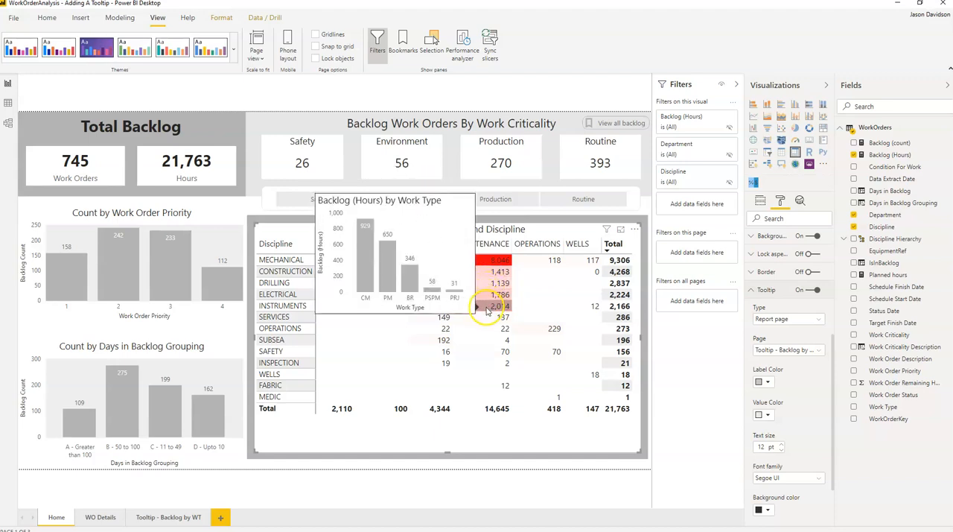
pyautogui.click(491, 344)
pyautogui.click(497, 353)
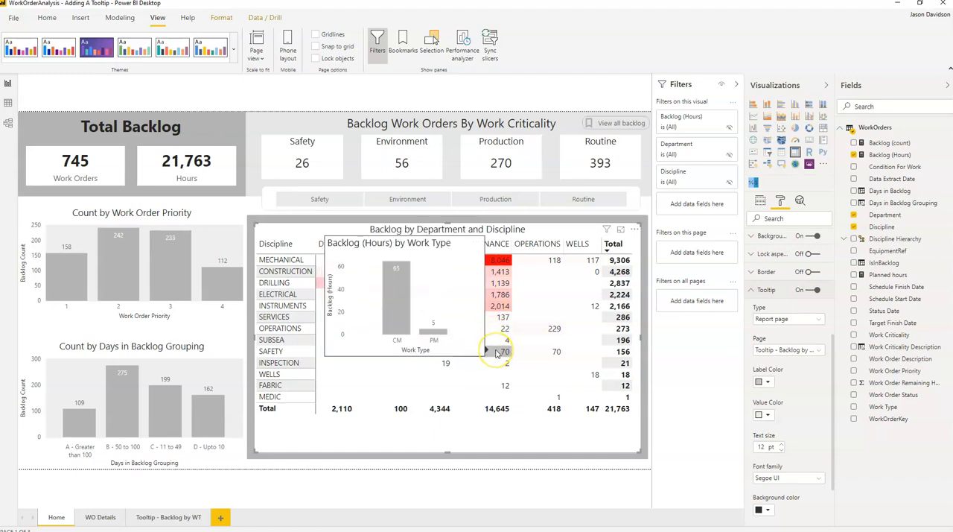
pyautogui.moveTo(447, 259)
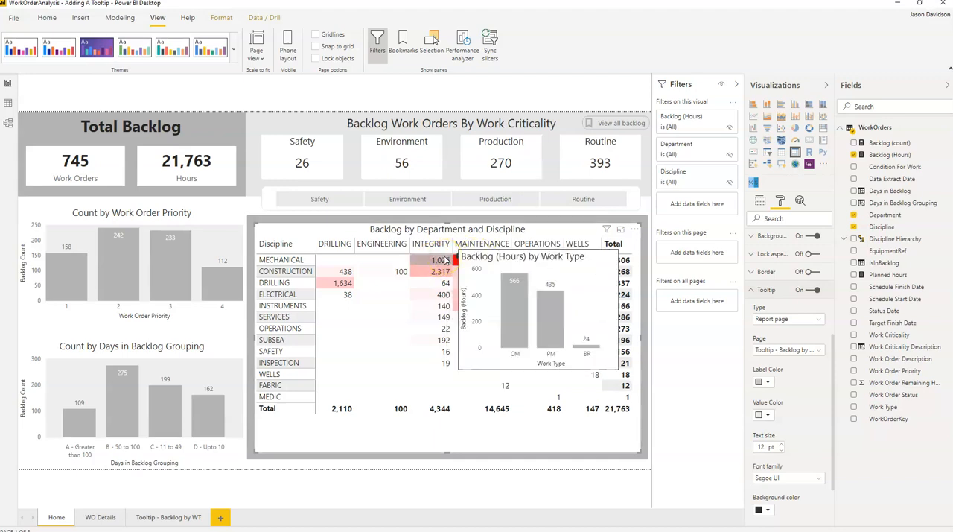
pyautogui.click(457, 261)
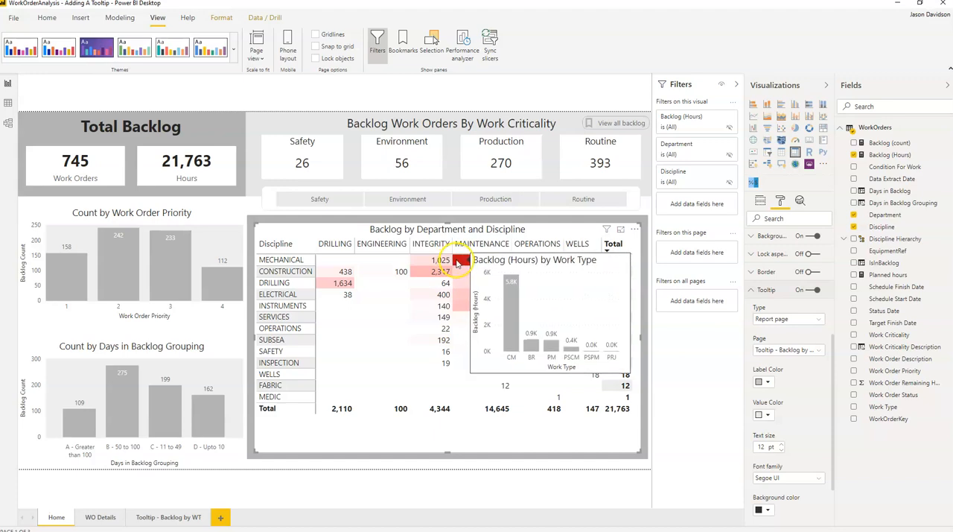
pyautogui.click(483, 263)
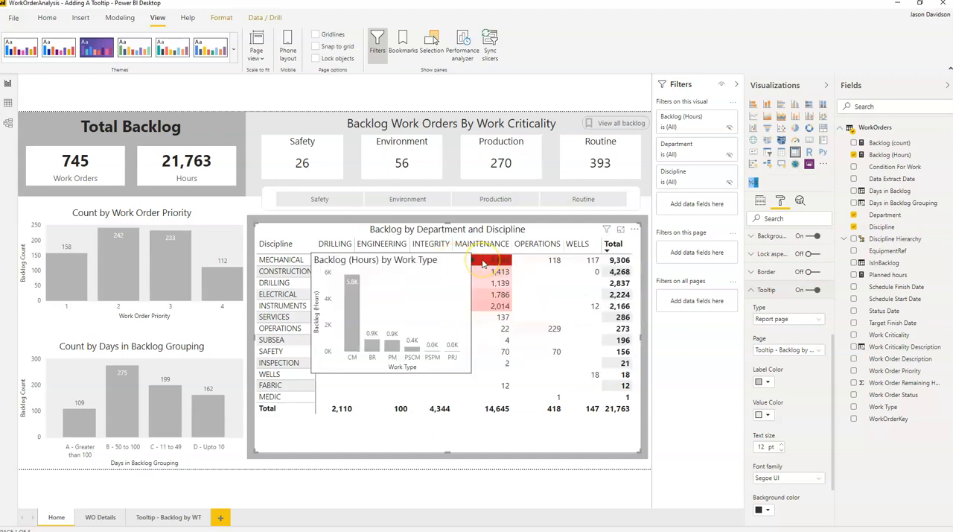